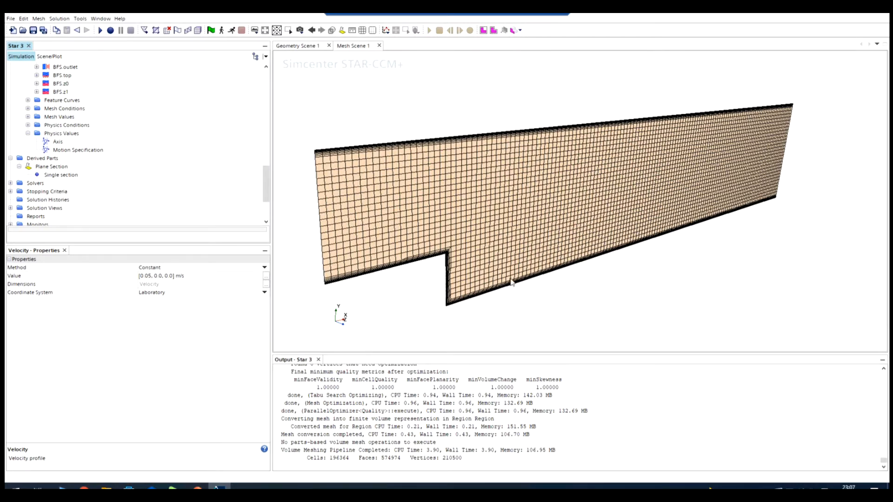
Step: Examine the section mesh of the backward-facing step channel and the properties of the Plane Section derived part
click(553, 240)
click(340, 134)
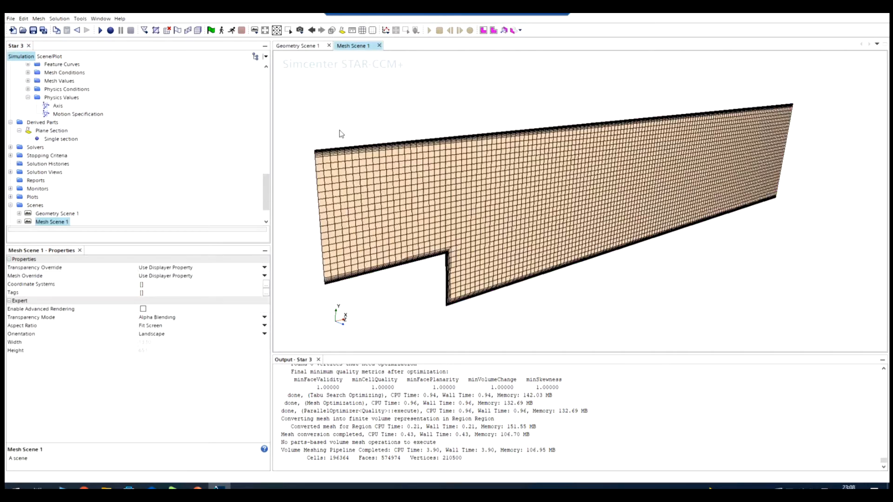
scroll(393, 279, down, 3)
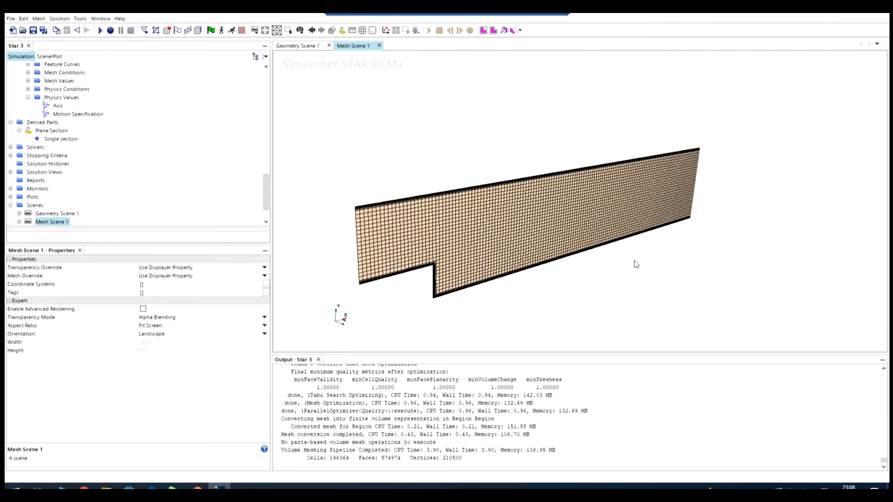
scroll(379, 296, up, 1)
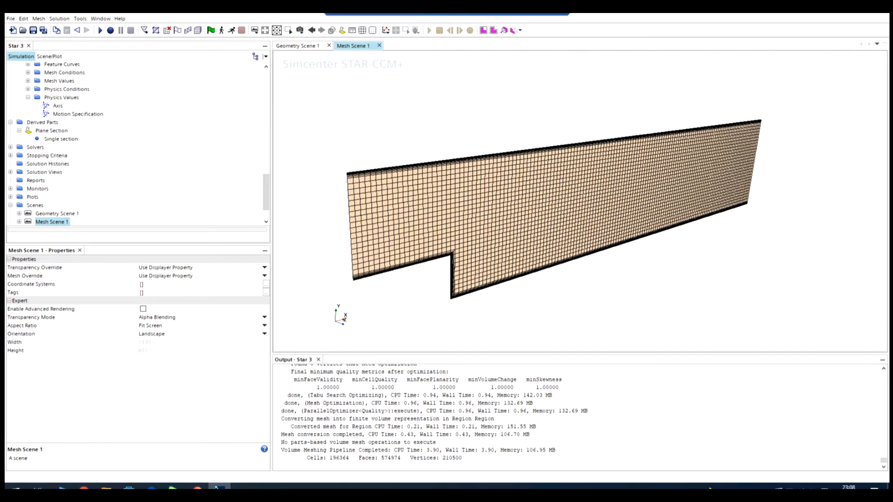
scroll(54, 172, down, 1)
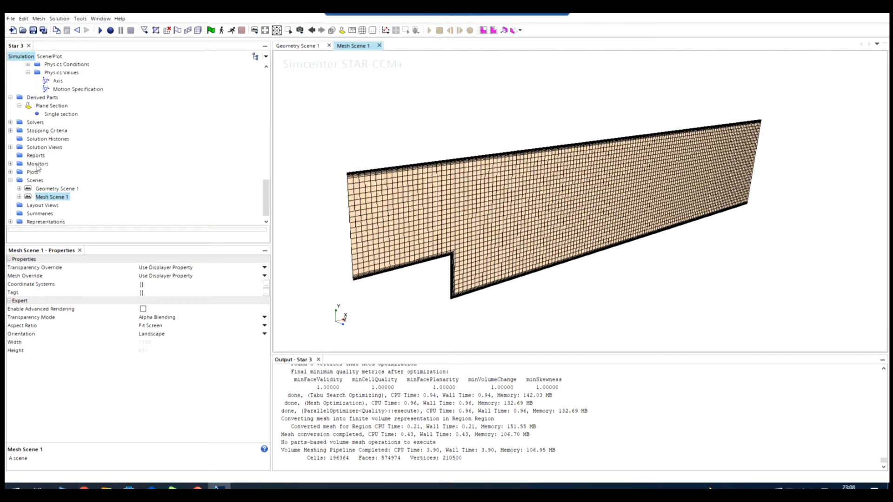
scroll(39, 167, down, 1)
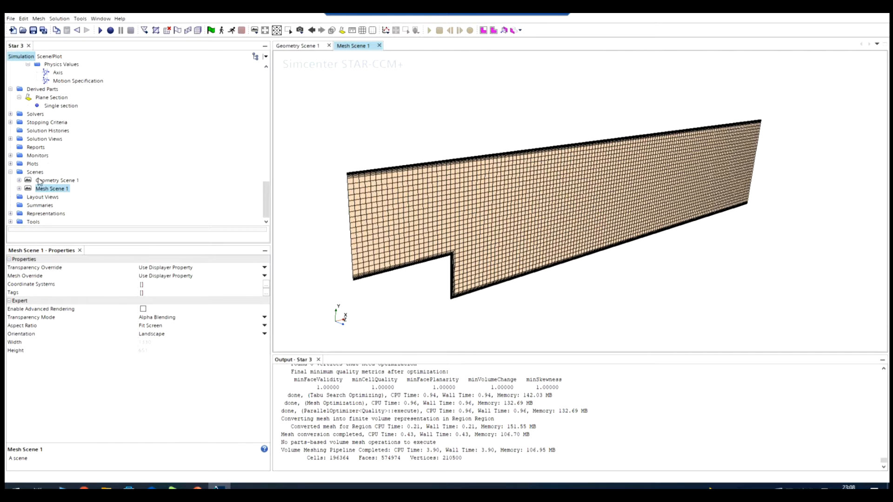
scroll(40, 181, up, 3)
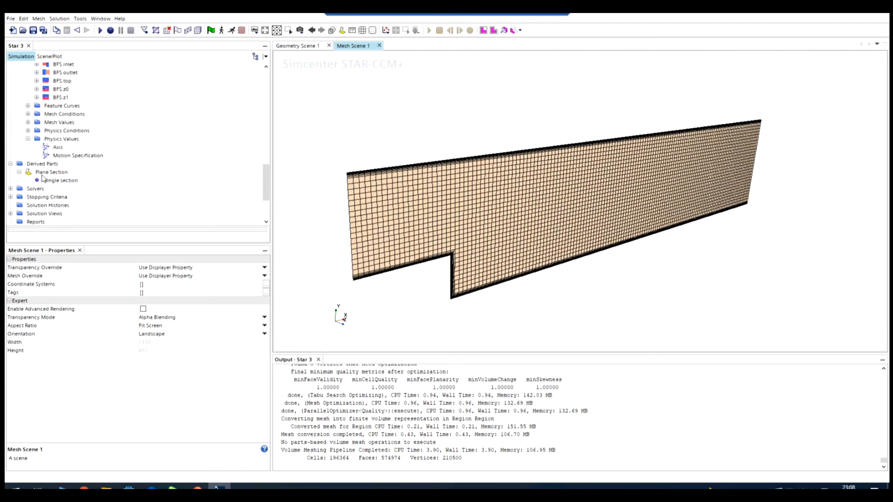
click(51, 172)
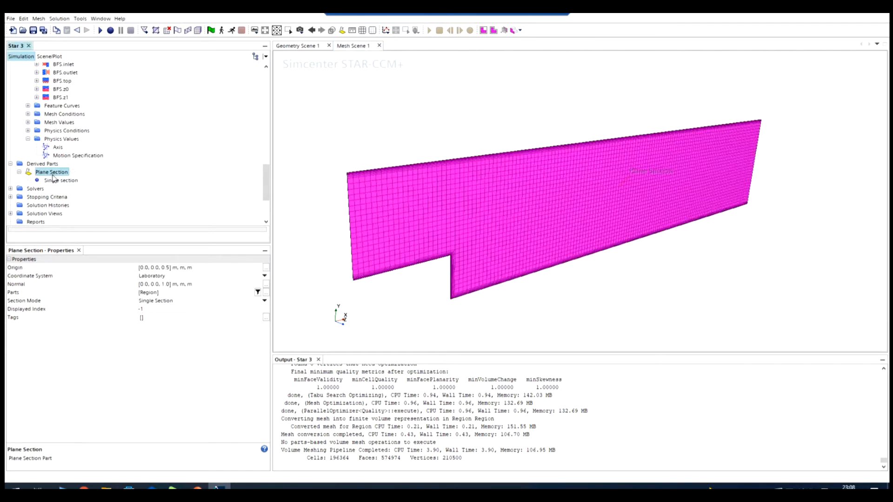
Step: Show the Mesh 1 displayer in Mesh Scene 1 to display the full channel's surface mesh
click(50, 57)
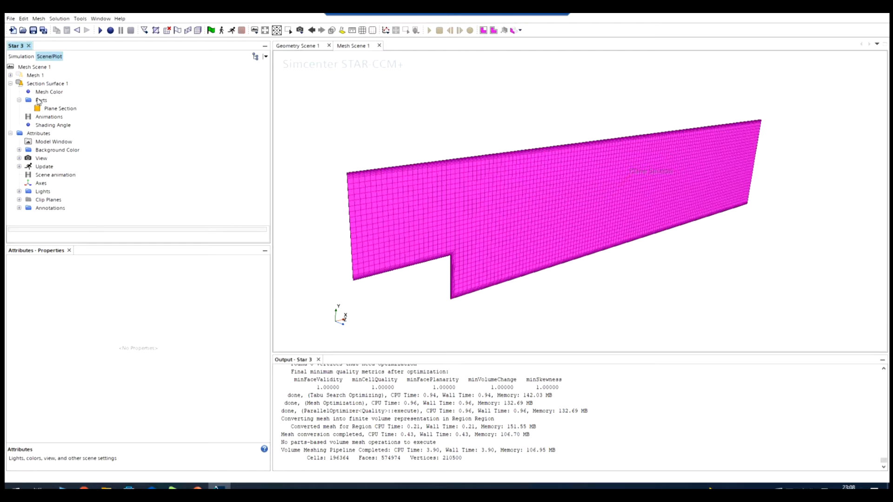
click(32, 75)
click(19, 75)
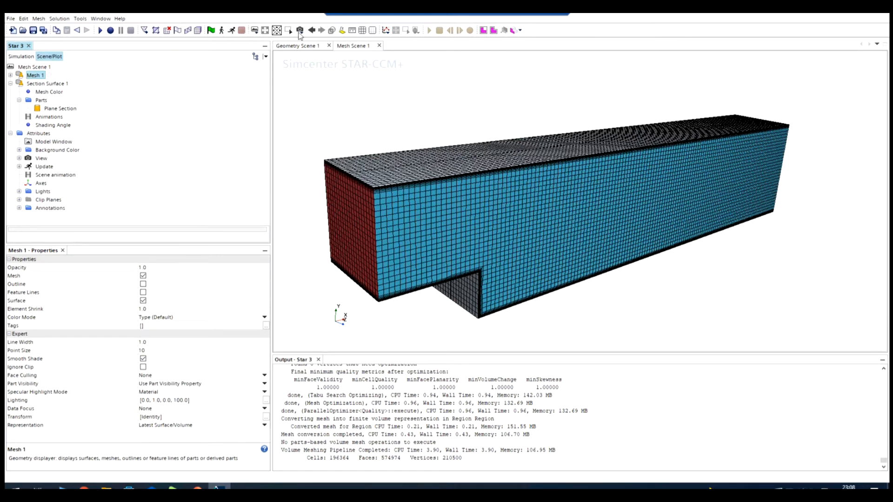
Step: Create a new scalar scene and orient the channel in a perspective view
click(255, 30)
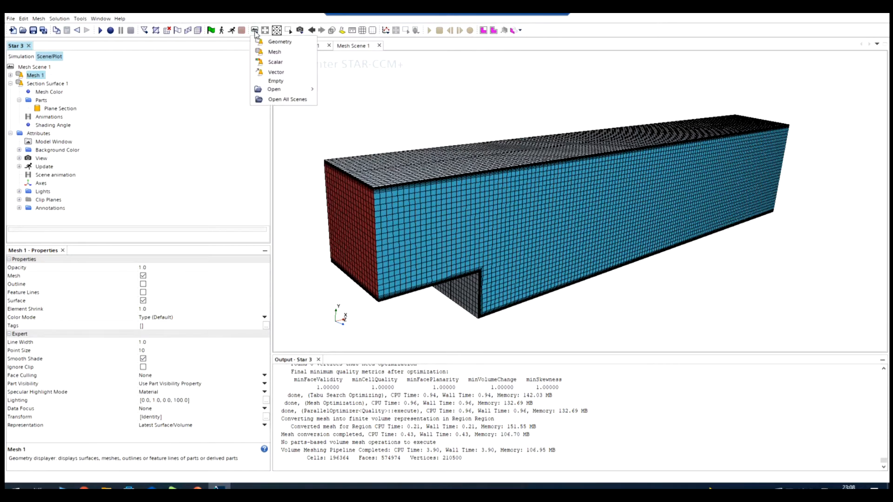
click(272, 63)
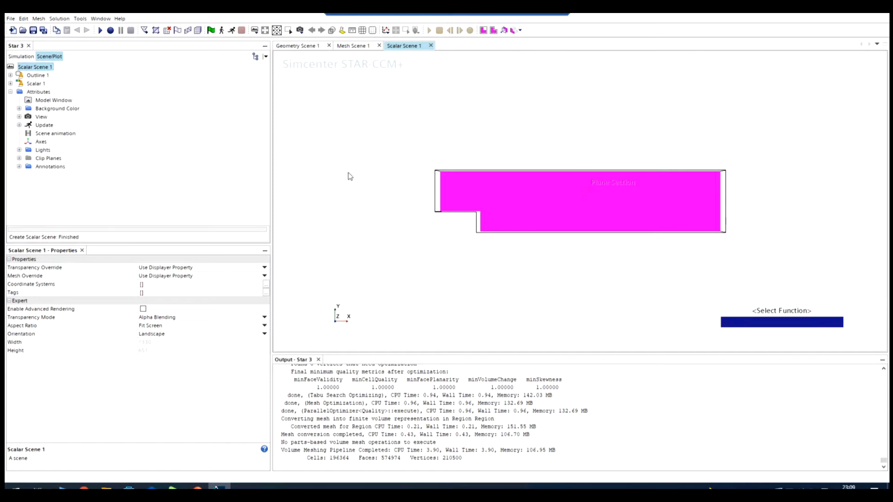
drag(349, 174, 382, 211)
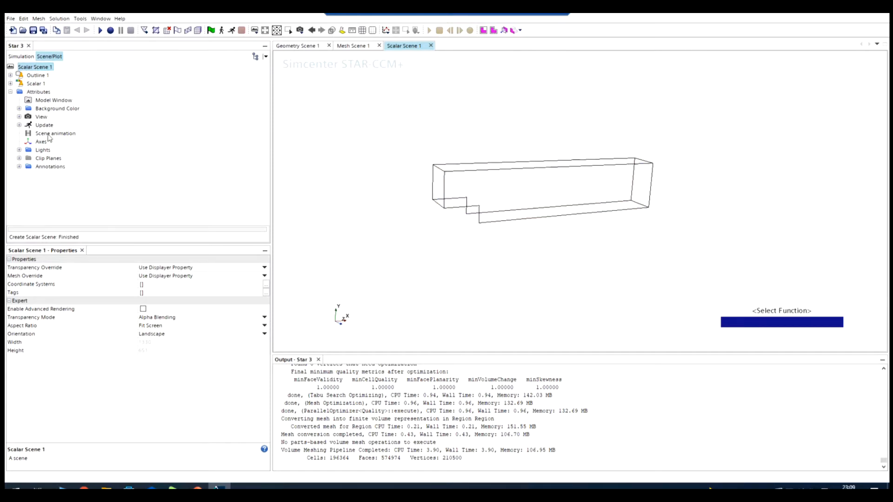
Step: Assign the Plane Section derived part to the Scalar 1 displayer's parts
click(10, 83)
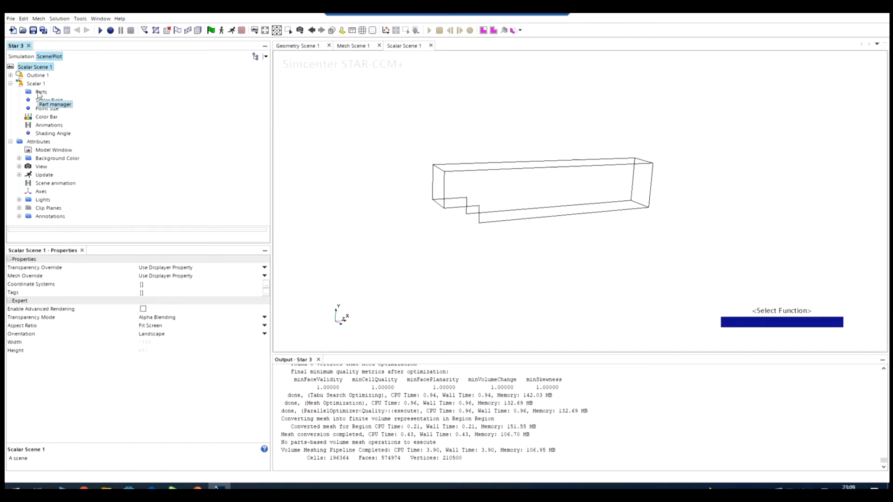
click(10, 76)
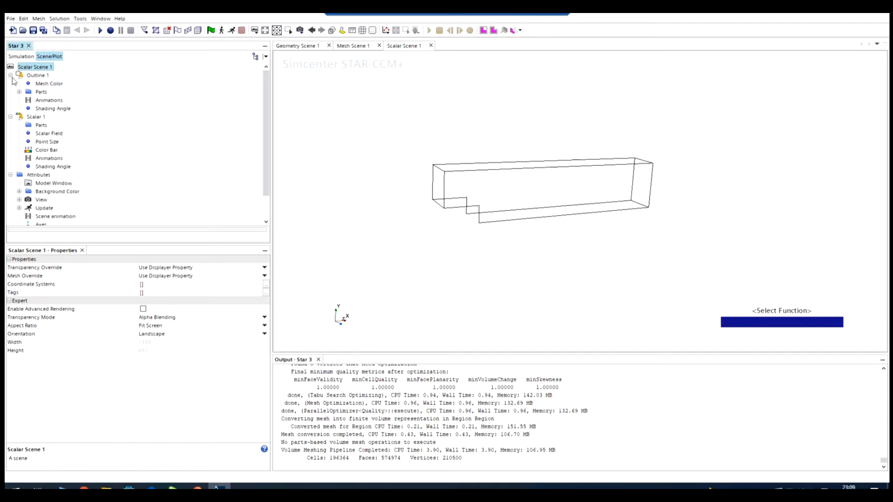
click(41, 126)
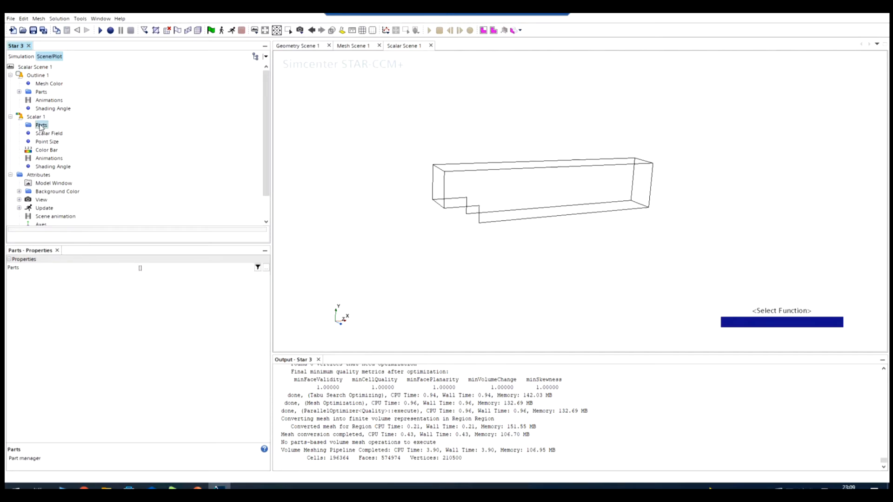
click(266, 269)
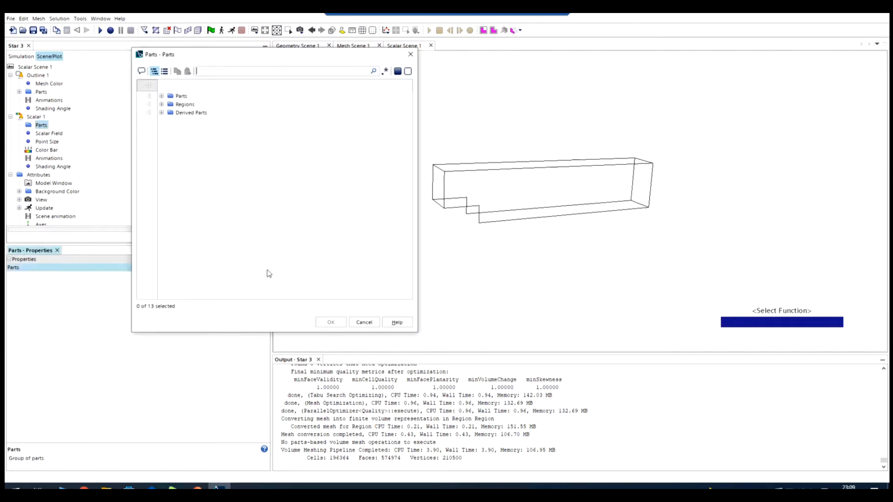
click(161, 113)
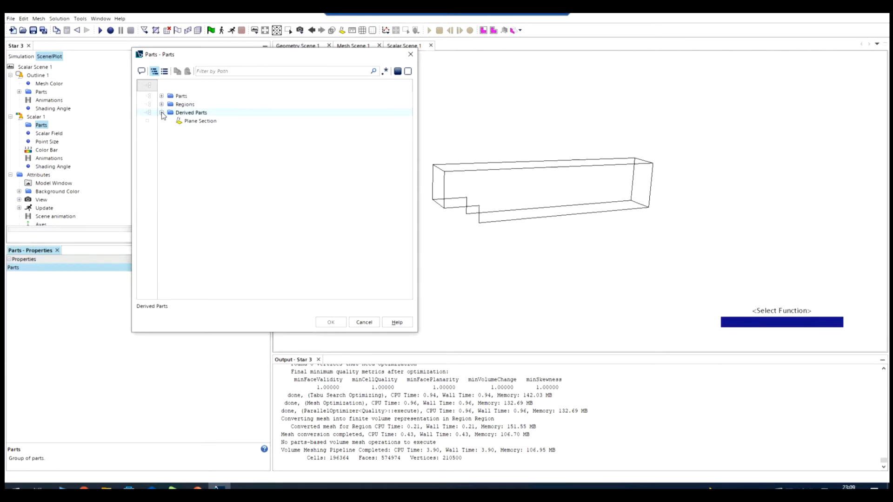
click(191, 123)
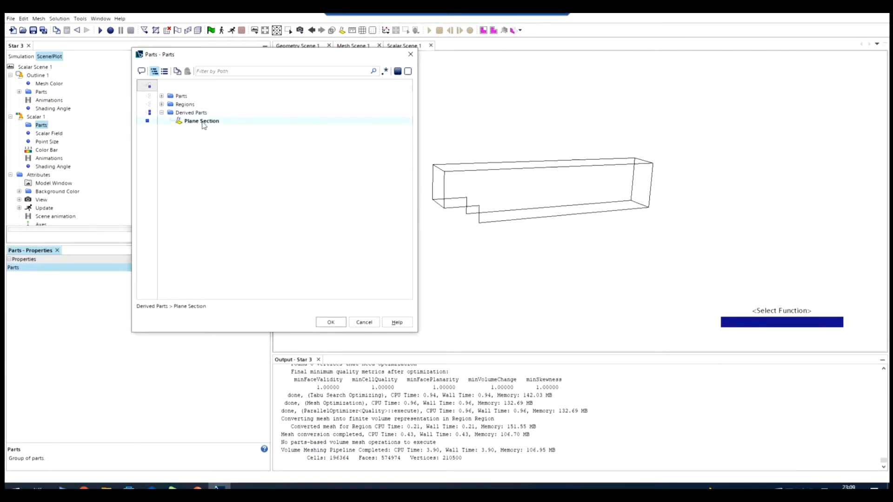
click(331, 322)
click(396, 224)
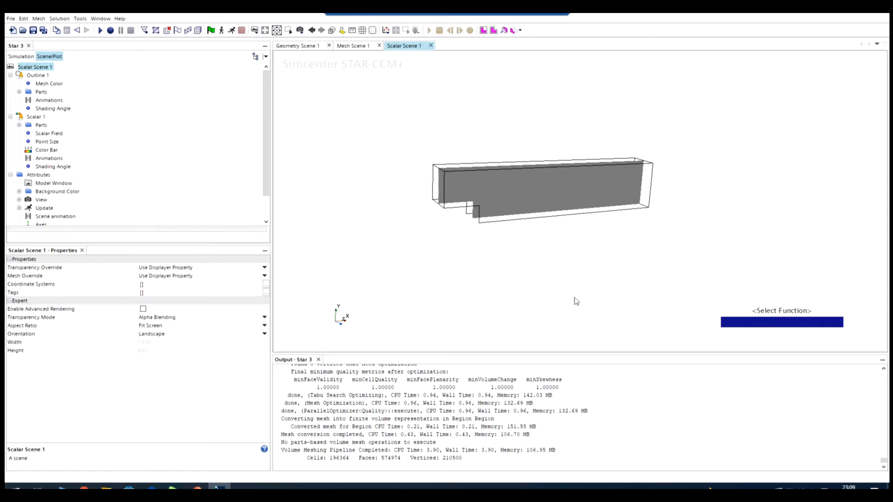
Step: Set the scalar field function to the Velocity i component in the Laboratory system of the Lab Reference Frame
click(49, 134)
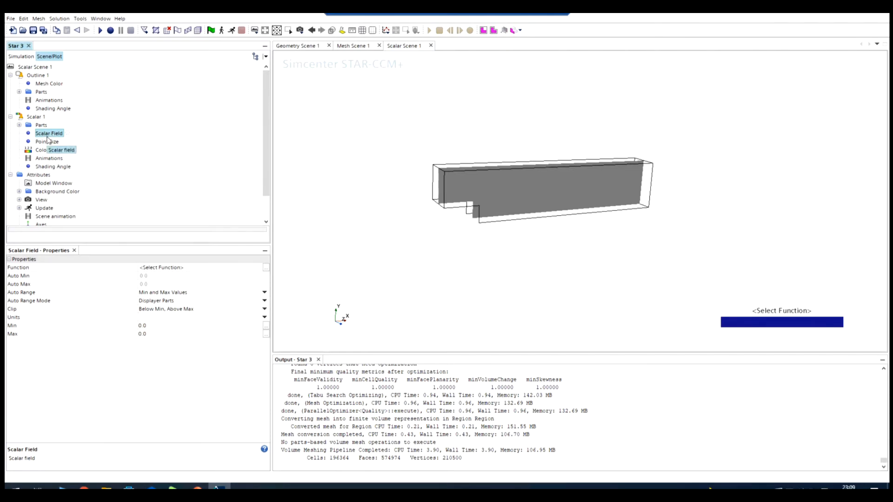
double_click(47, 136)
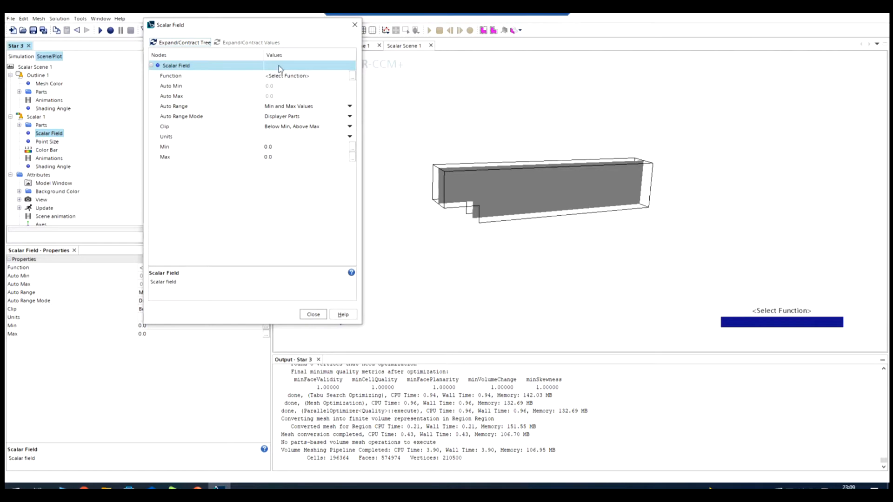
drag(256, 27, 462, 56)
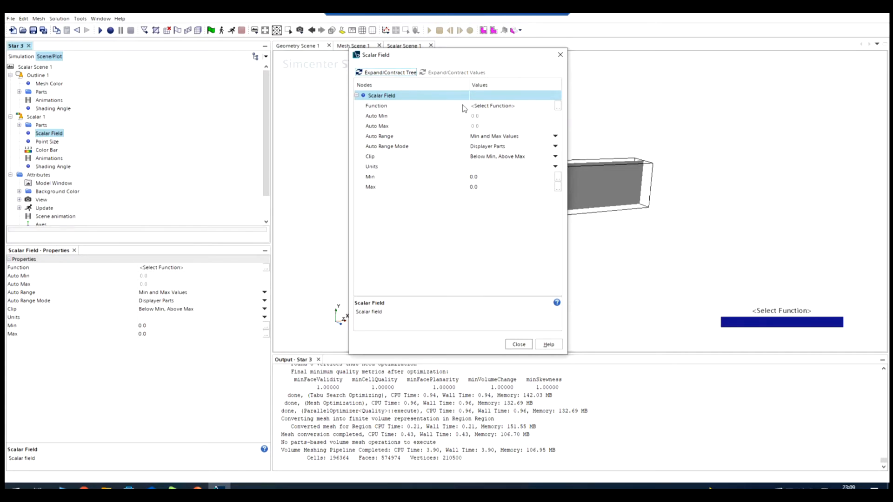
click(557, 107)
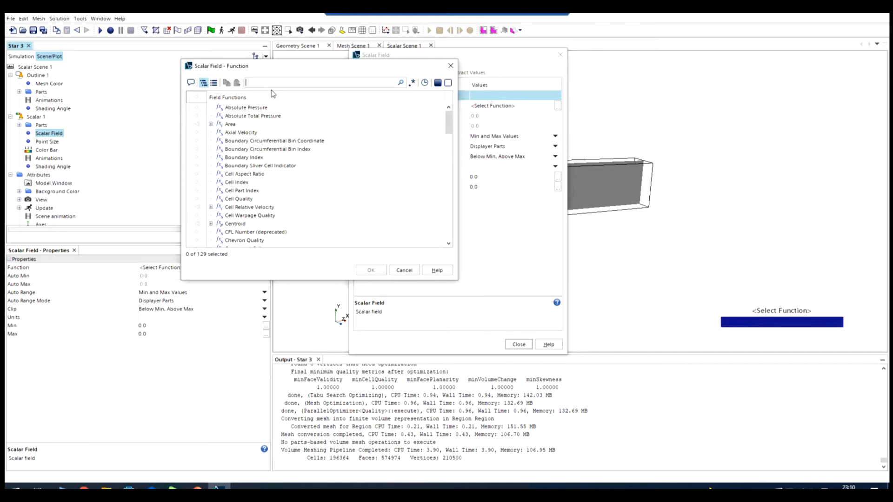
text(velco)
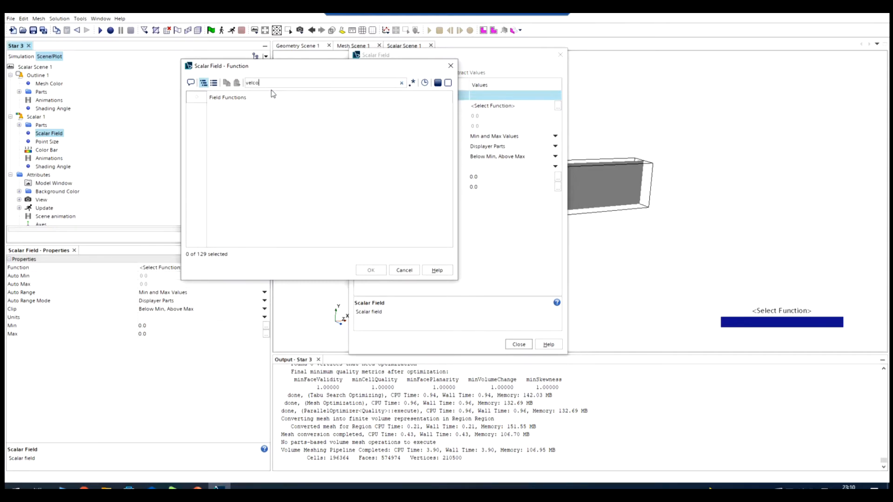
key(BackSpace)
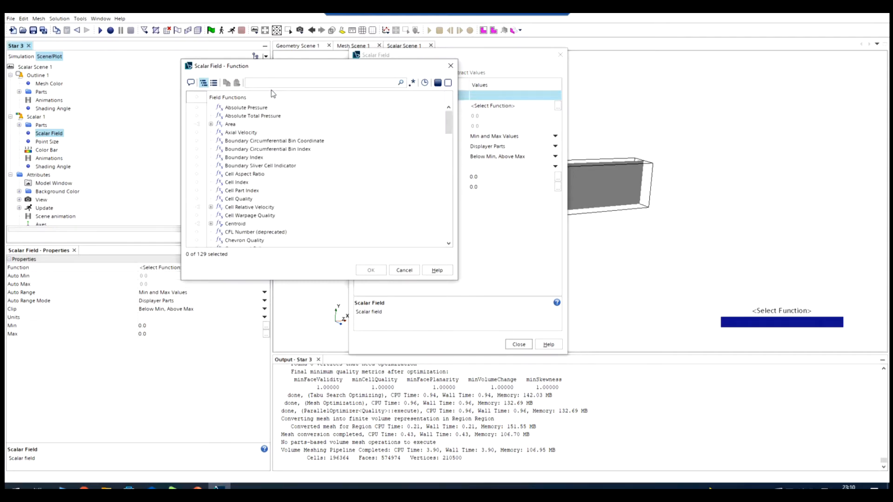
text(lco)
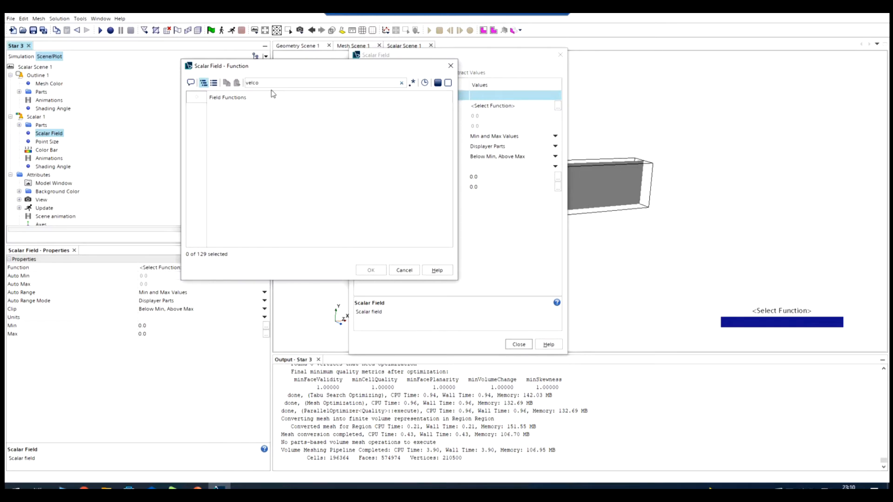
key(BackSpace)
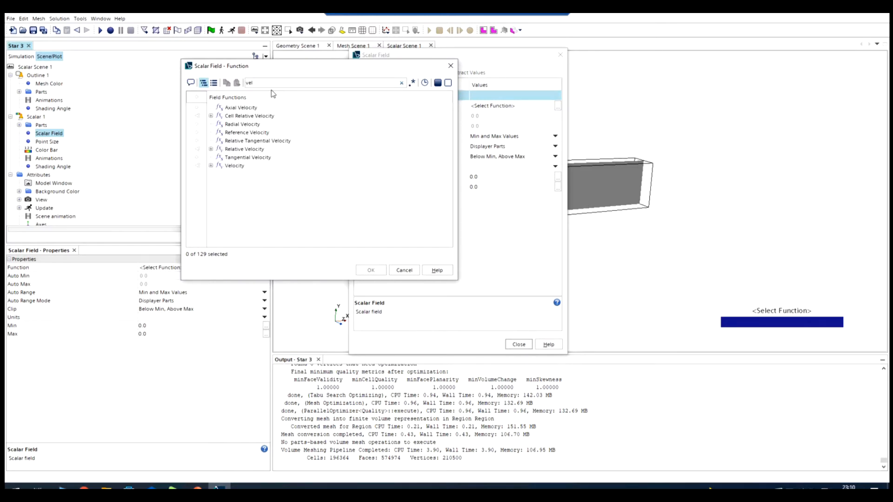
click(211, 166)
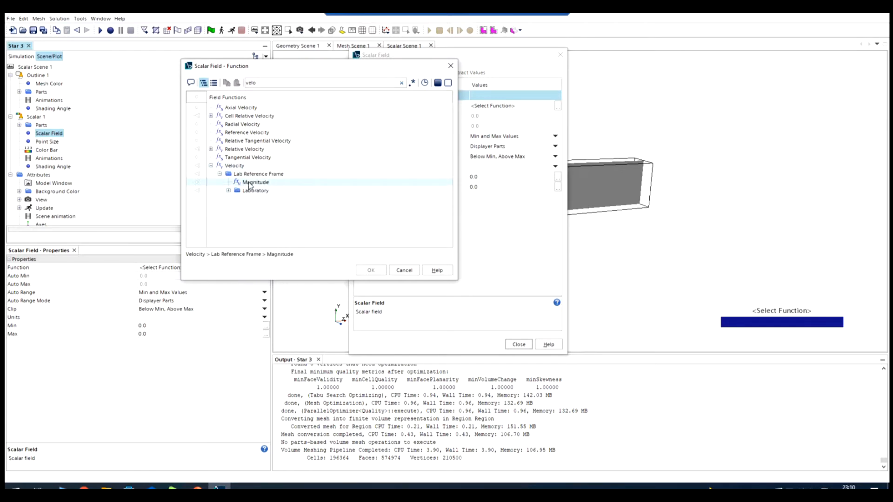
click(228, 191)
click(249, 200)
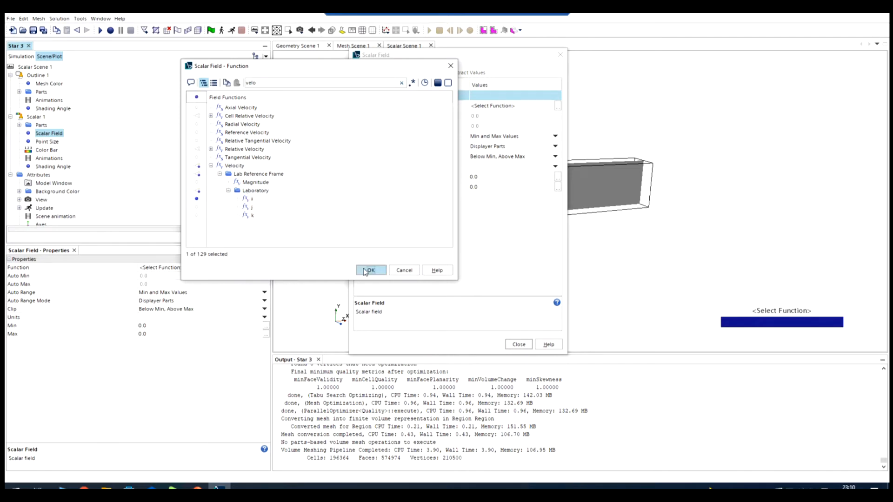
click(366, 270)
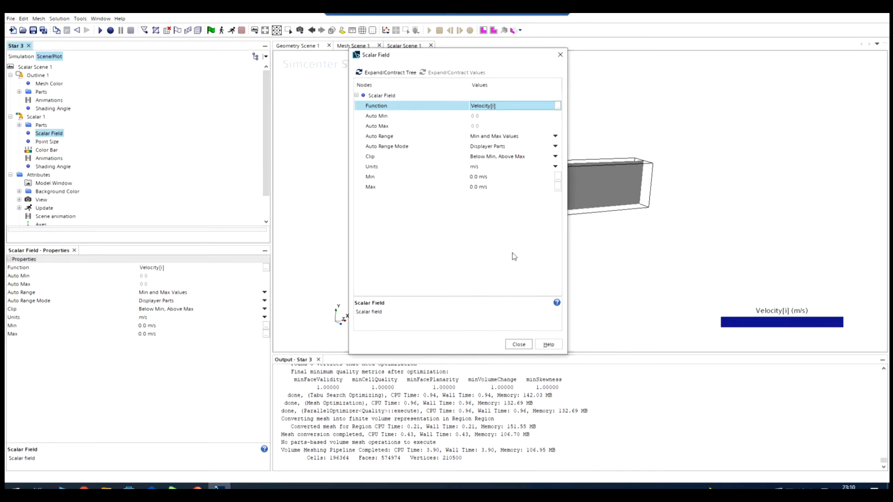
click(518, 345)
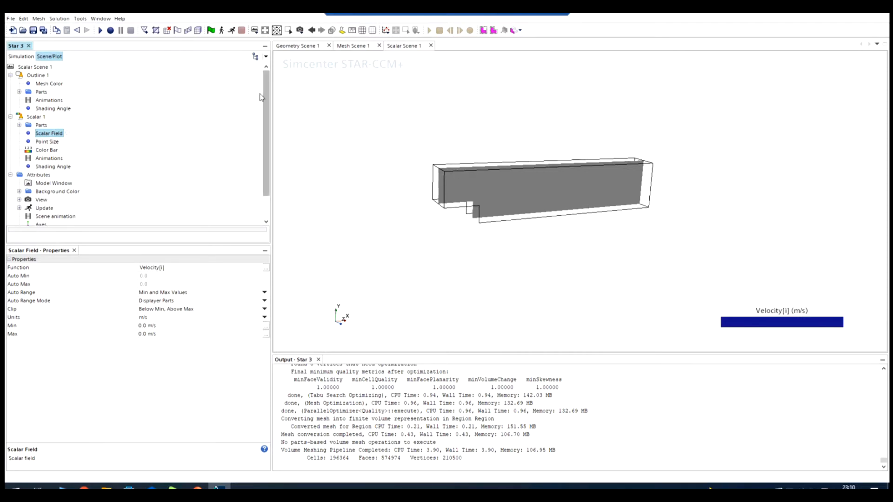
Step: Initialize the solution and start running the simulation
drag(267, 120, 268, 165)
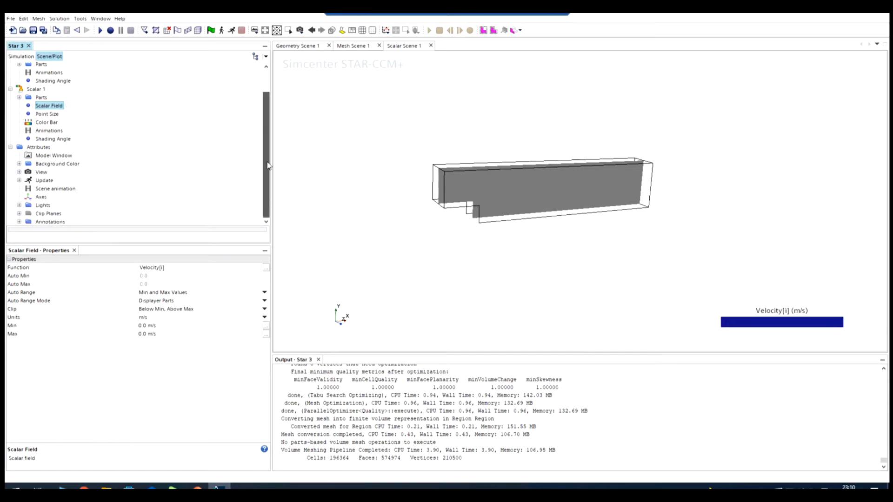
scroll(269, 144, up, 1)
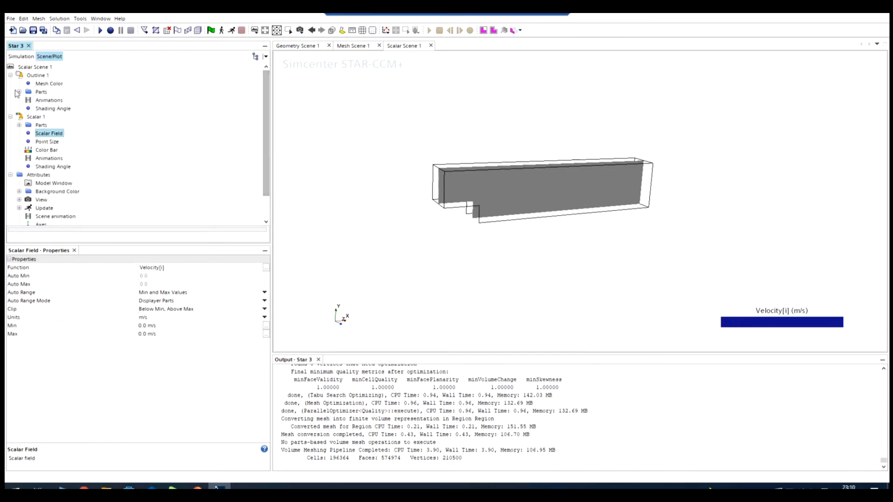
click(211, 31)
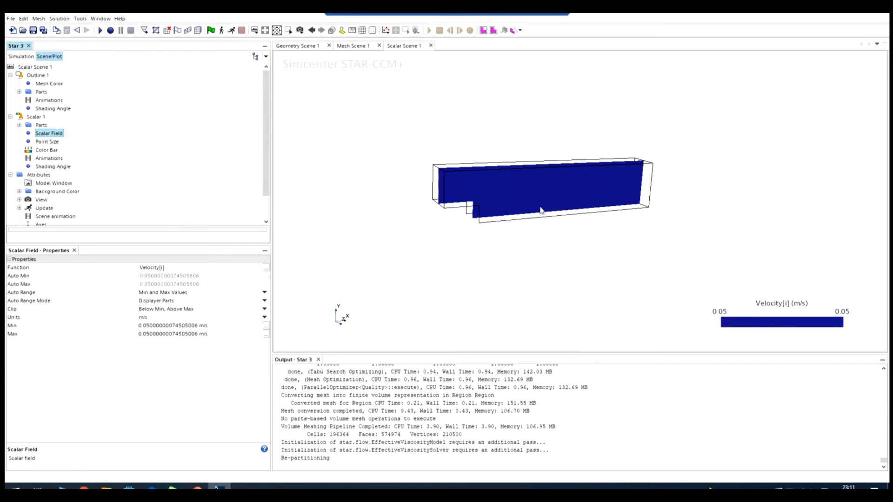
click(231, 30)
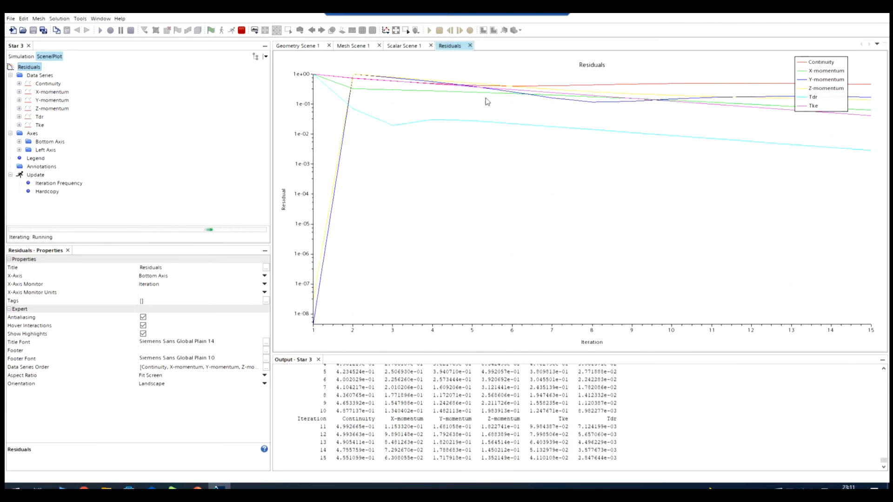
Step: Set the contour style of the Scalar 1 displayer in Scalar Scene 1 to Smooth Filled
click(403, 47)
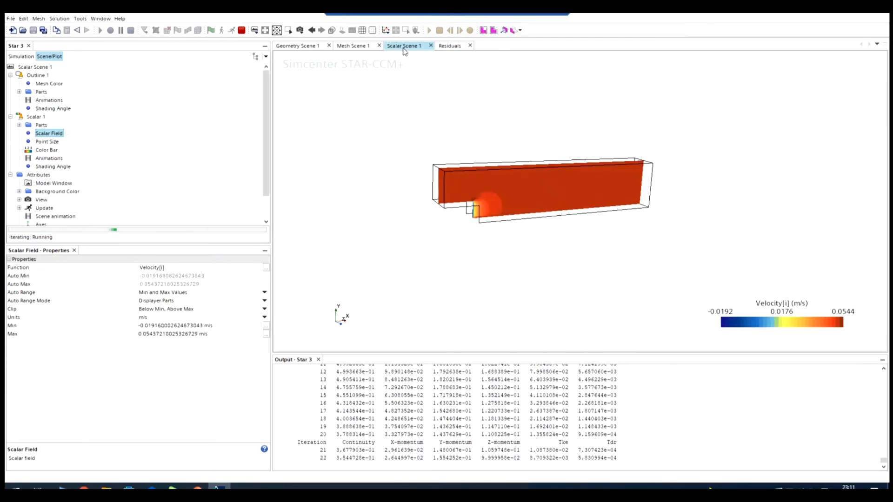
drag(521, 234, 506, 200)
scroll(506, 199, up, 1)
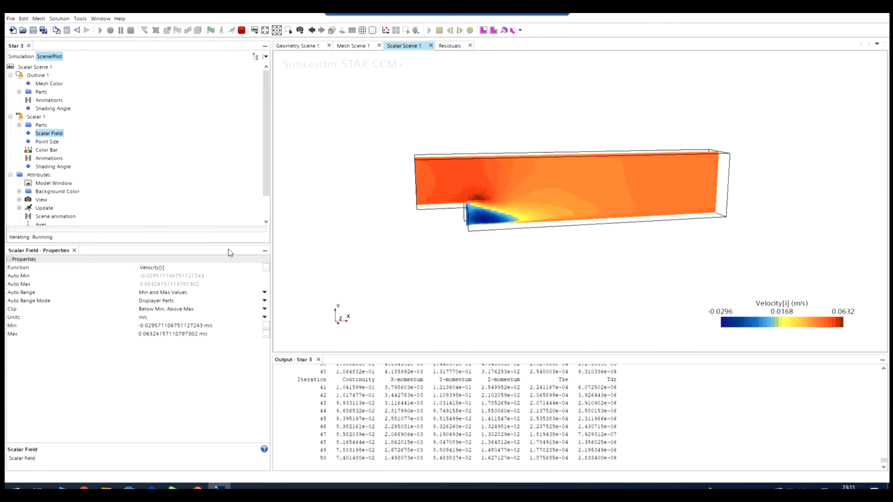
click(36, 116)
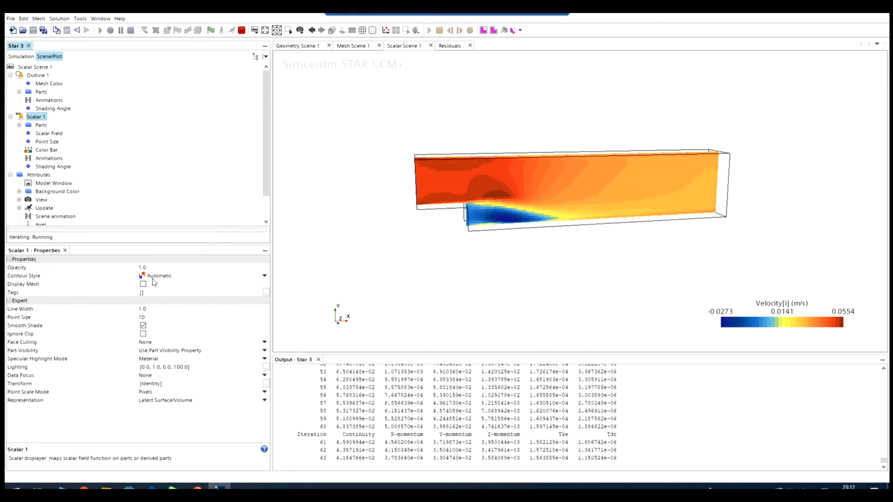
click(175, 275)
click(175, 275)
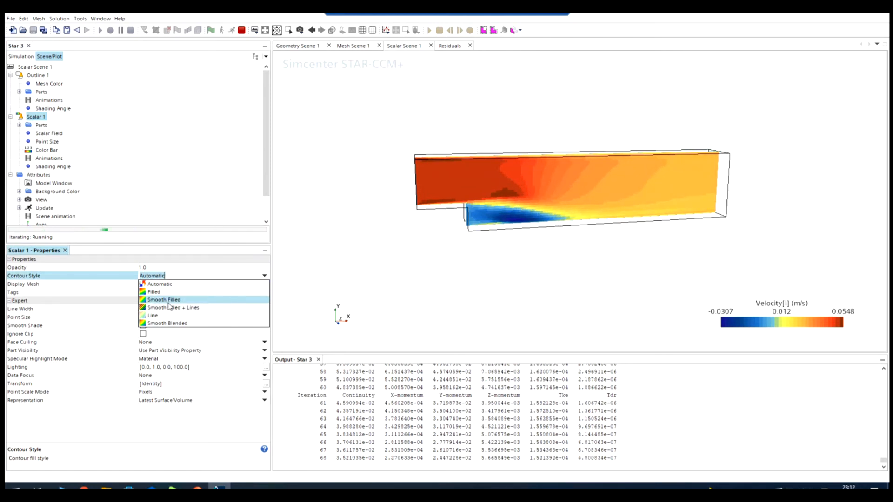
click(169, 300)
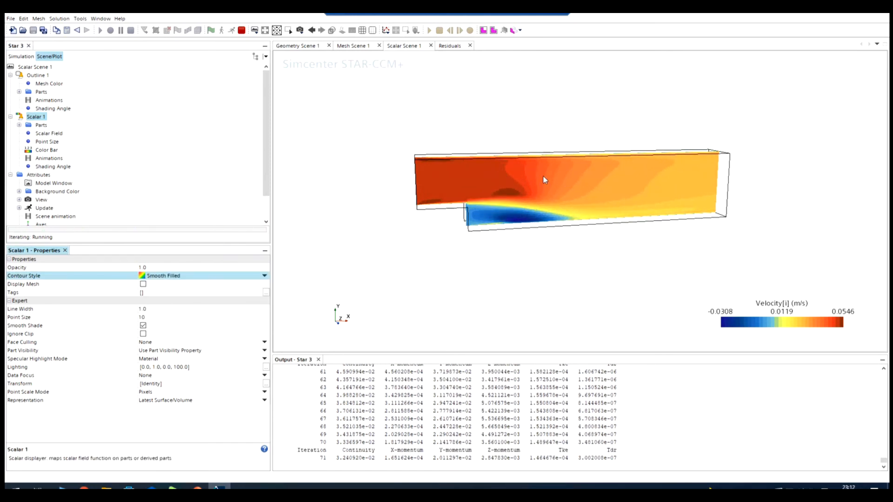
Step: Orient the scalar scene to the +Z view with +Y up
click(543, 266)
drag(542, 262, 534, 259)
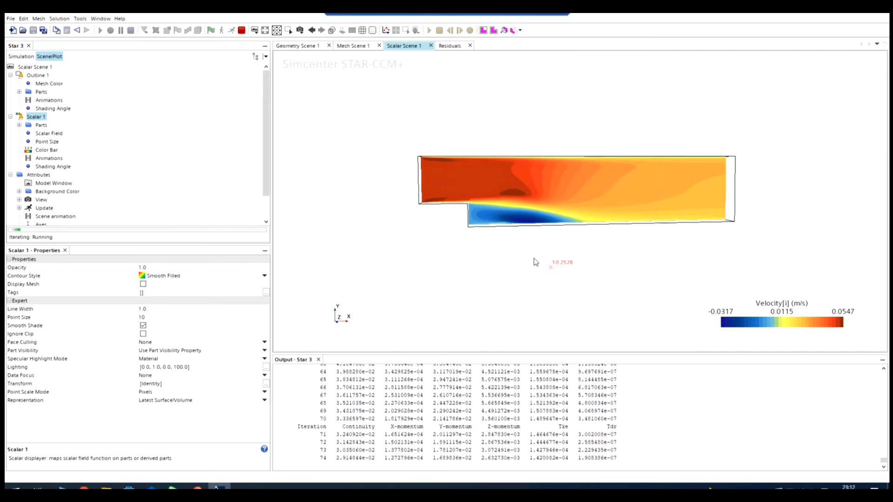
click(300, 30)
mouse_move(339, 86)
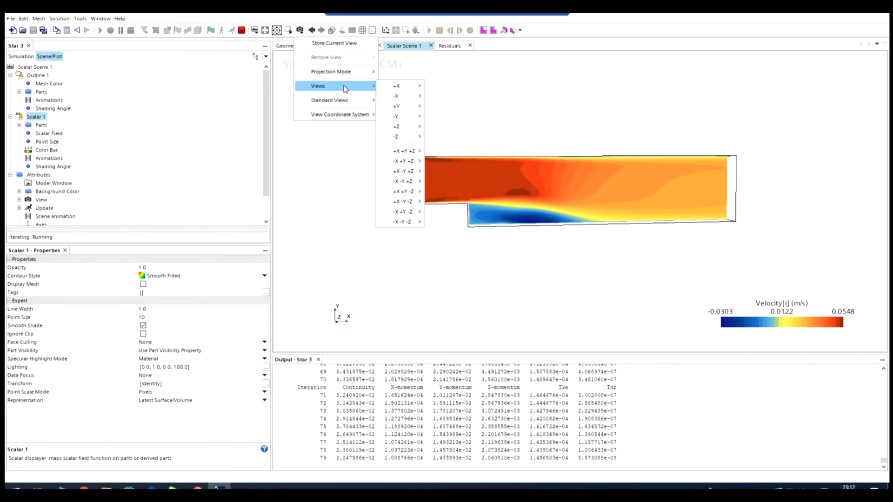
mouse_move(409, 127)
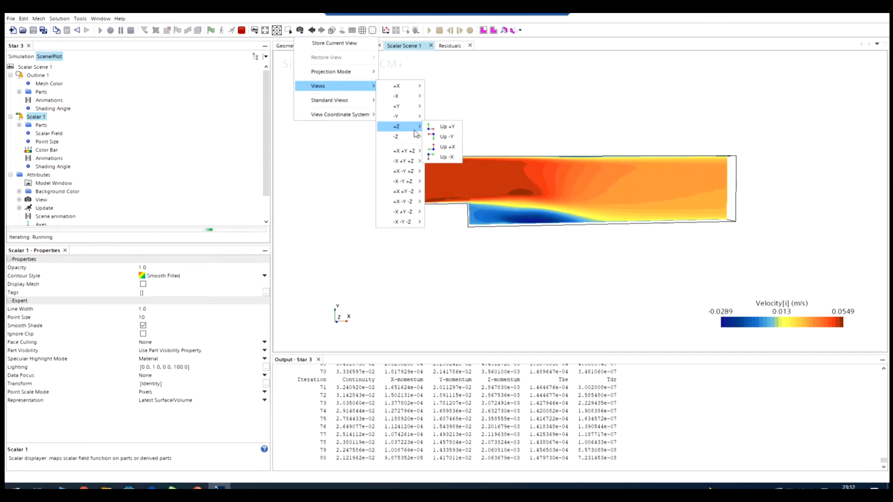
click(448, 130)
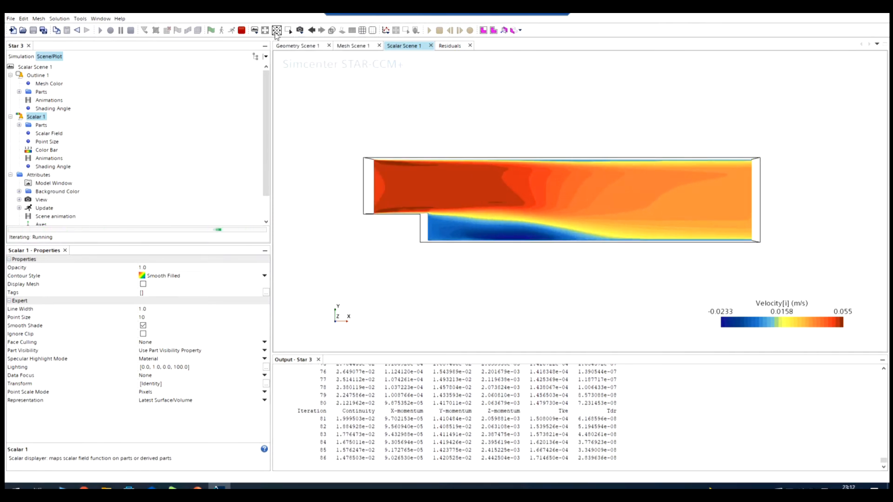
Step: Switch the scalar scene to parallel projection and enlarge the channel in the view
click(289, 30)
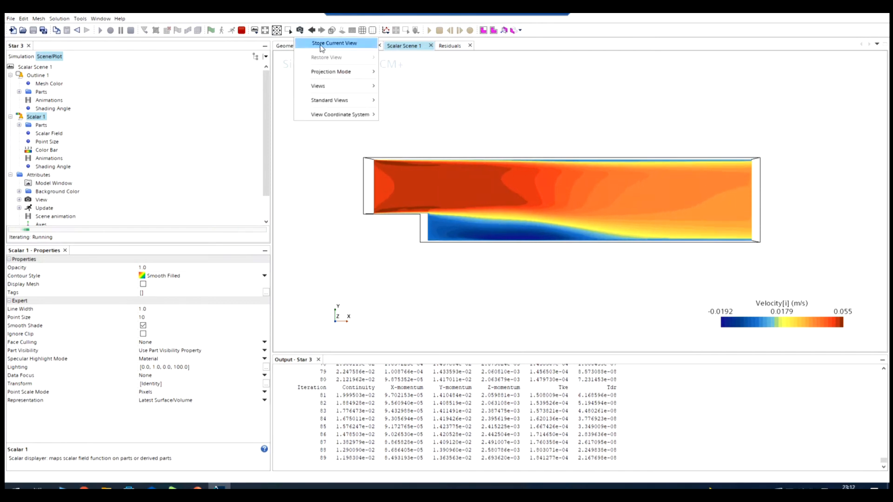
mouse_move(362, 72)
click(405, 85)
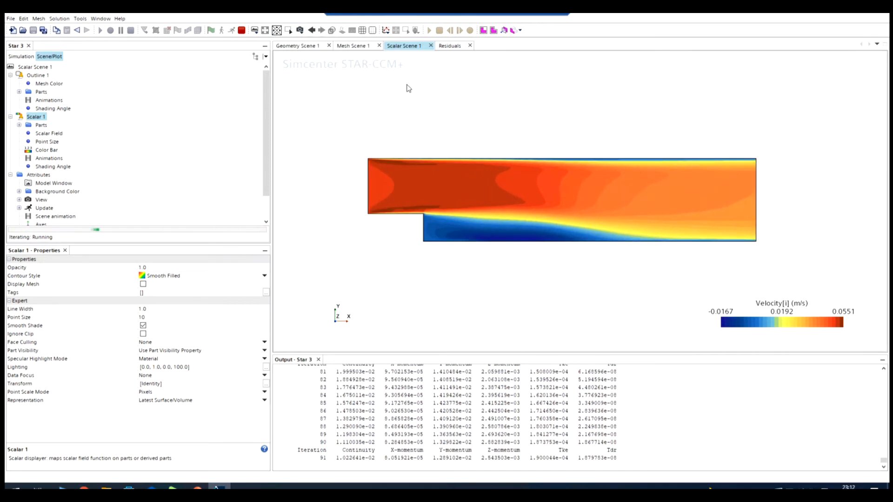
scroll(511, 219, up, 1)
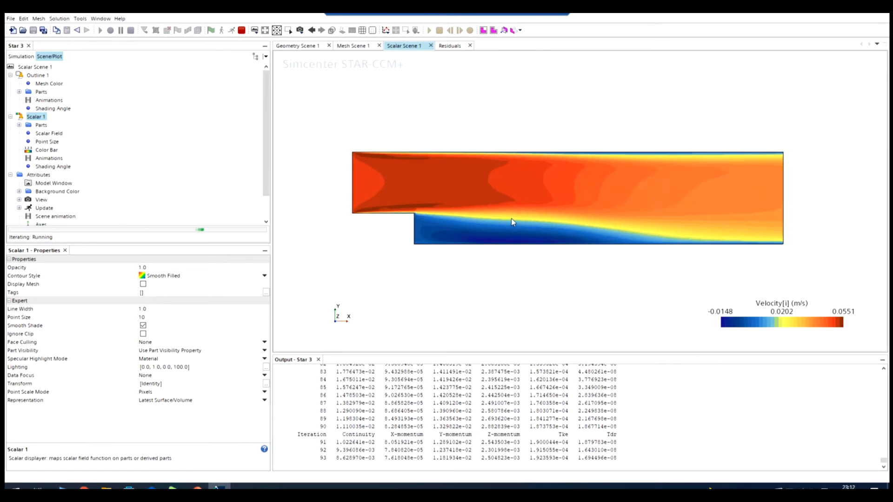
scroll(511, 219, up, 1)
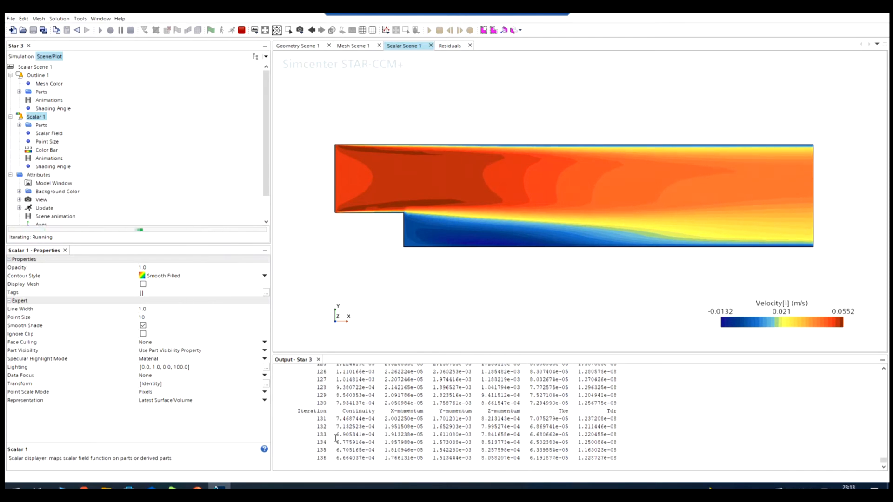
Step: Examine the residual curves and the velocity contours while the solver keeps iterating
click(447, 47)
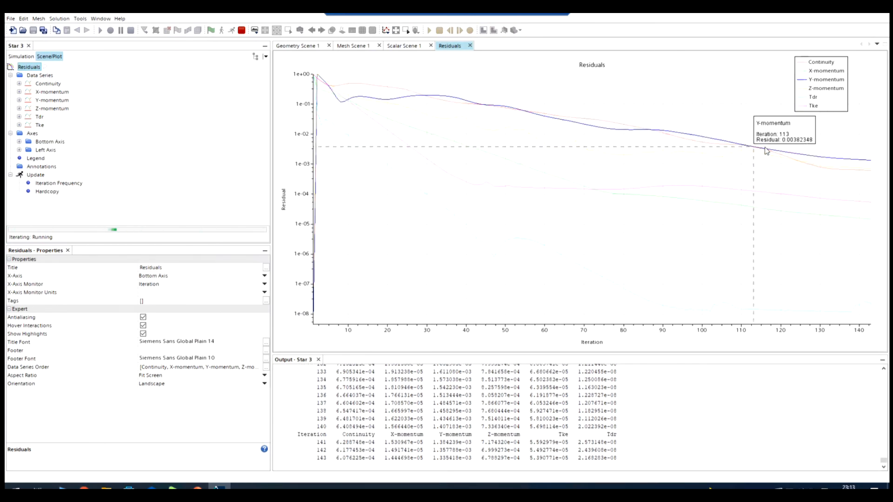
mouse_move(510, 249)
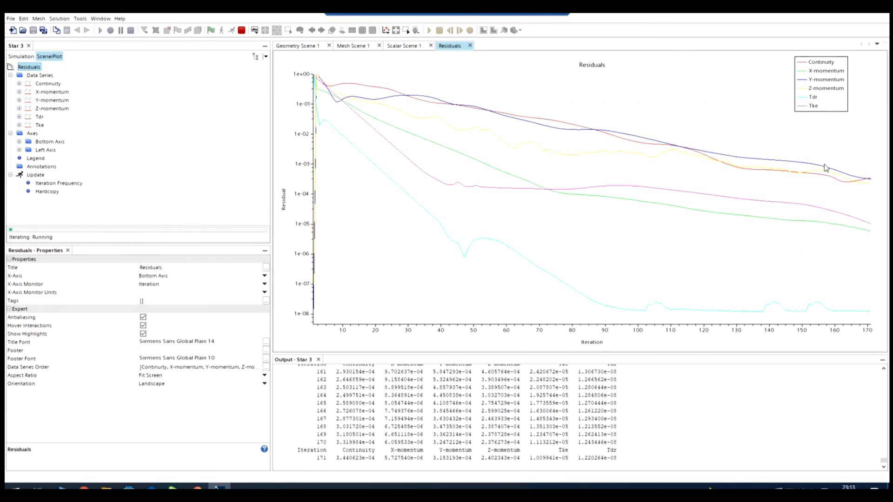
mouse_move(829, 171)
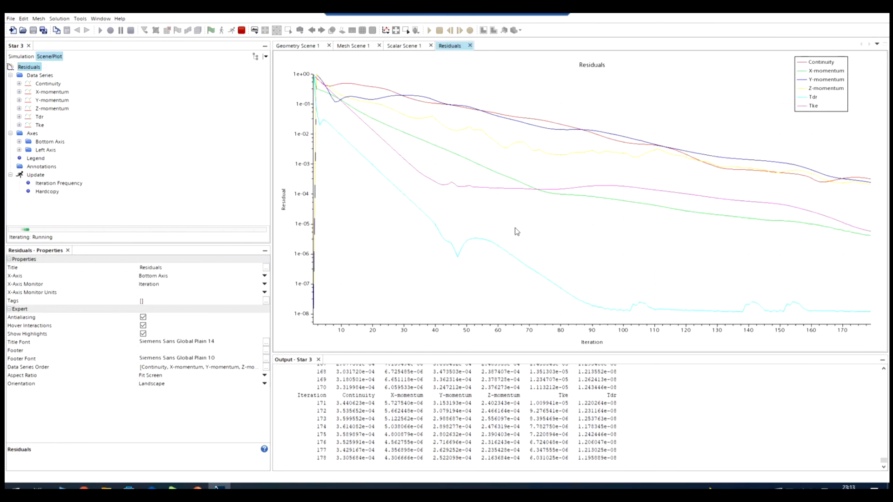
click(407, 48)
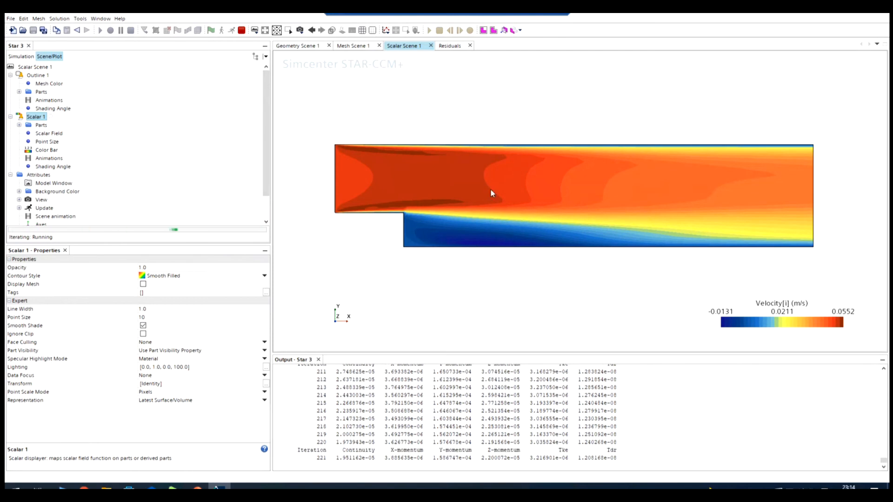
Step: Stop the running simulation once the residual curves level off and display the velocity contours in Scalar Scene 1
click(448, 47)
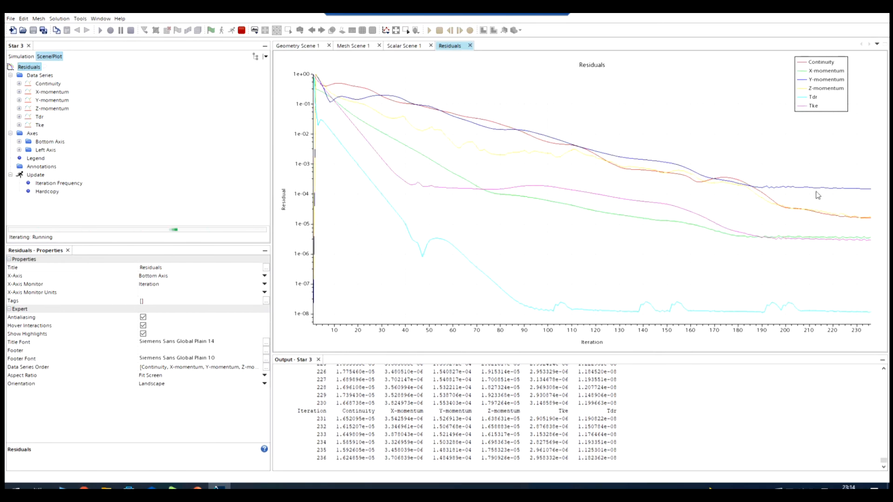
mouse_move(819, 196)
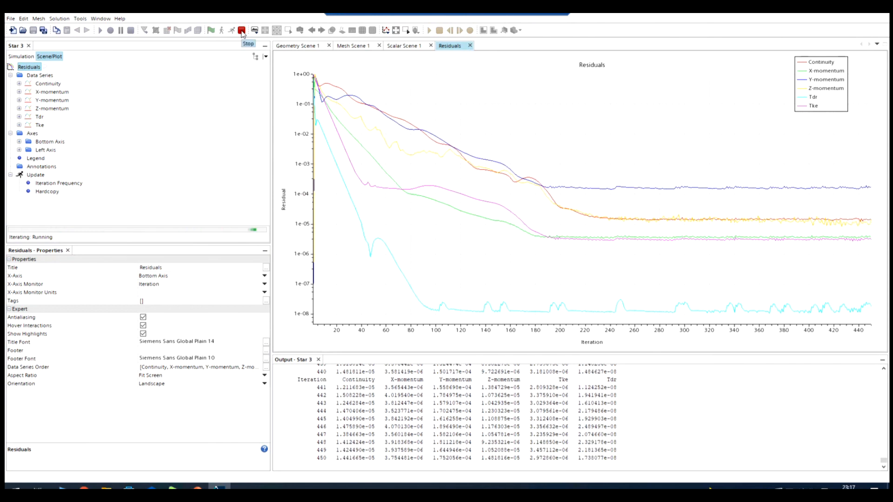
click(241, 31)
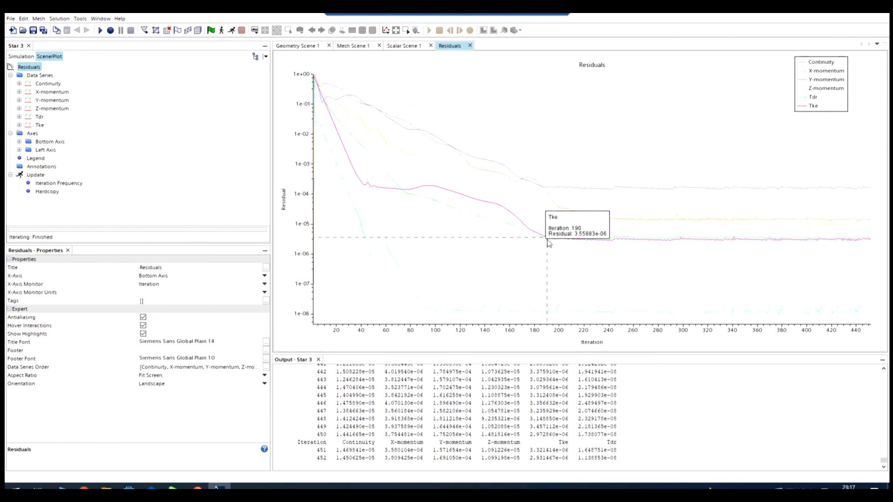
click(405, 47)
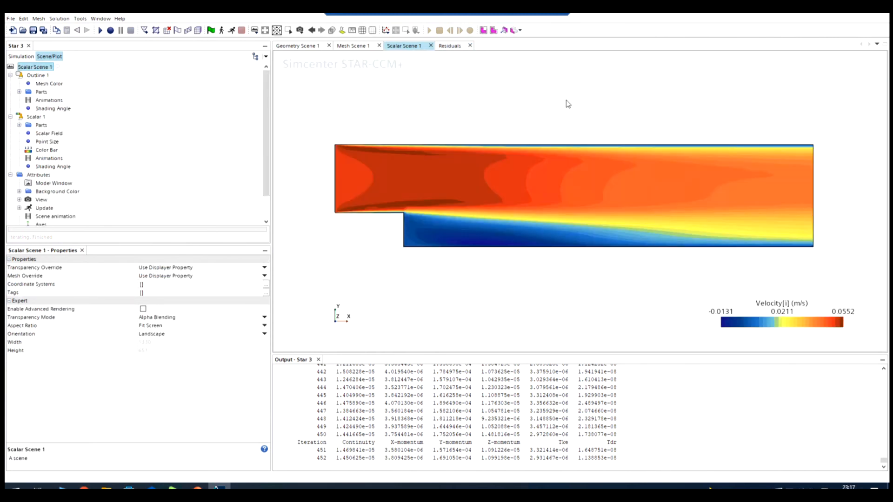